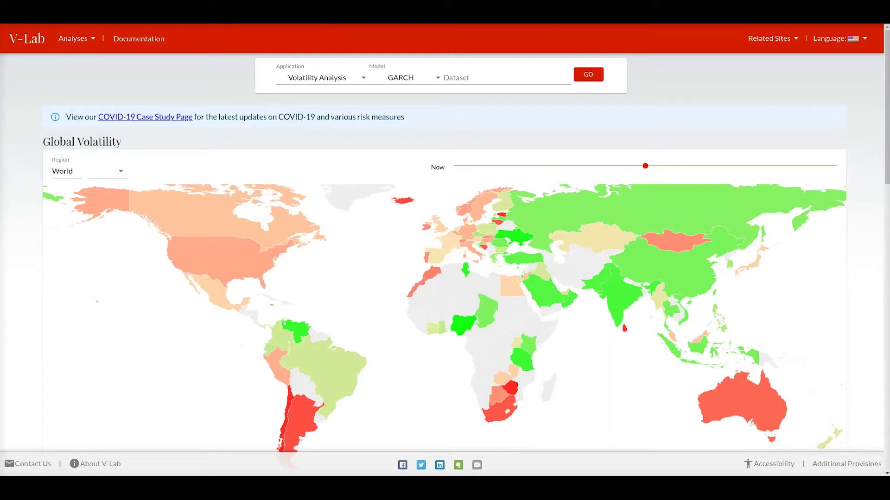
Go to Volatility Analysis and open the S&P 500 Index GARCH Analysis from this month's most popular analyses.
click(76, 38)
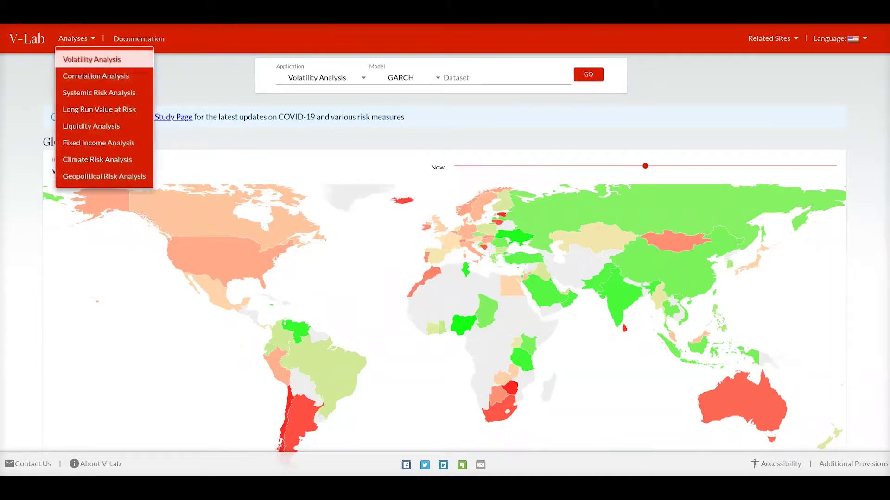
click(91, 59)
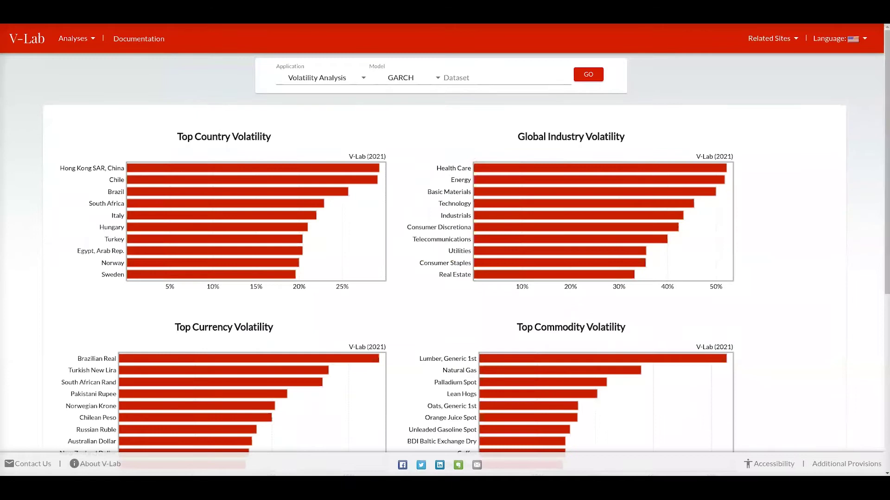
scroll(445, 251, down, 3)
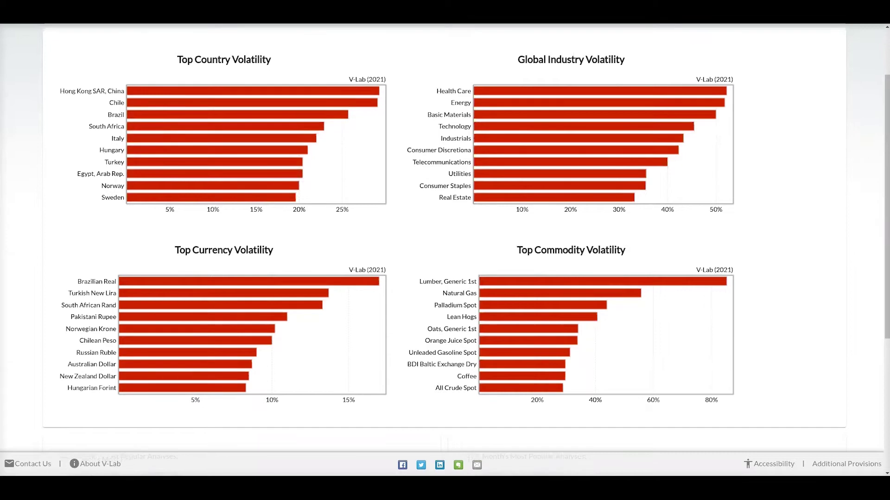
scroll(445, 241, down, 5)
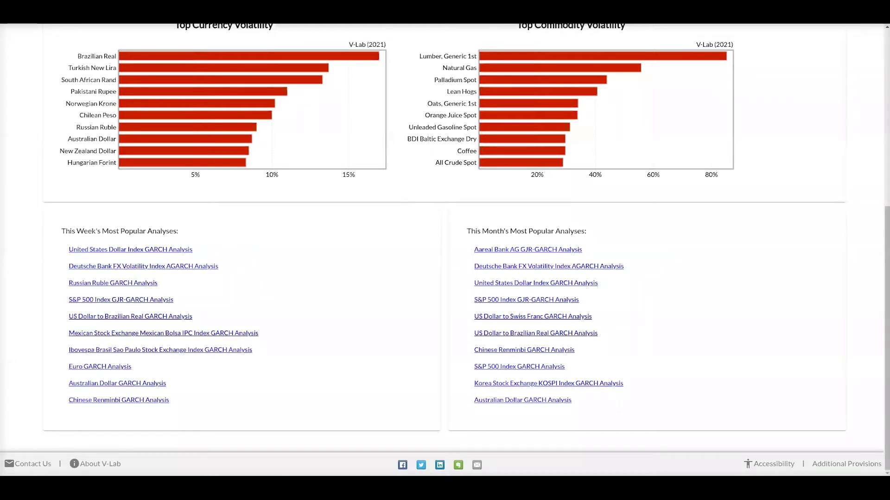
click(518, 366)
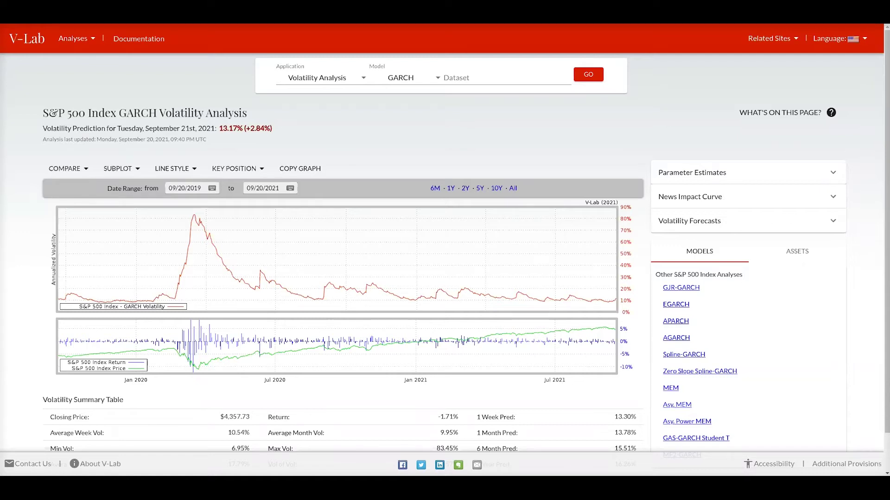
Add the CBOE Volatility Index and the S&P 500 Index EGARCH series to the volatility graph for comparison.
scroll(466, 242, down, 1)
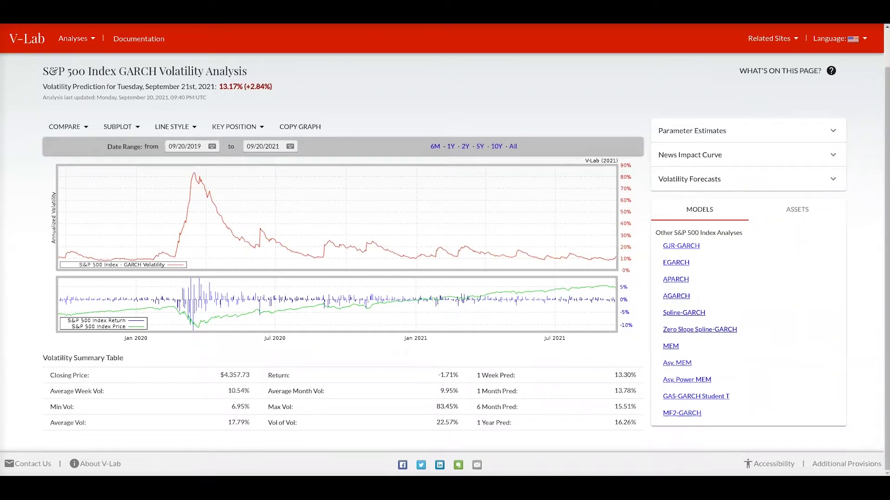
click(64, 128)
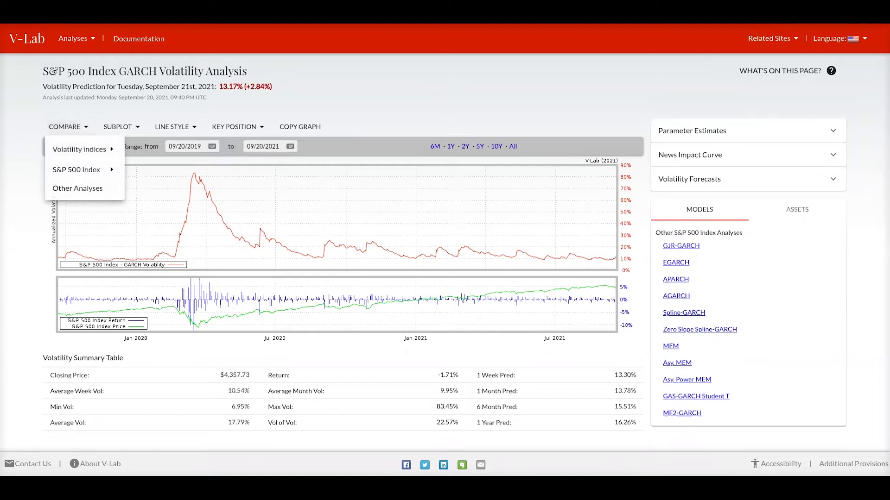
click(72, 150)
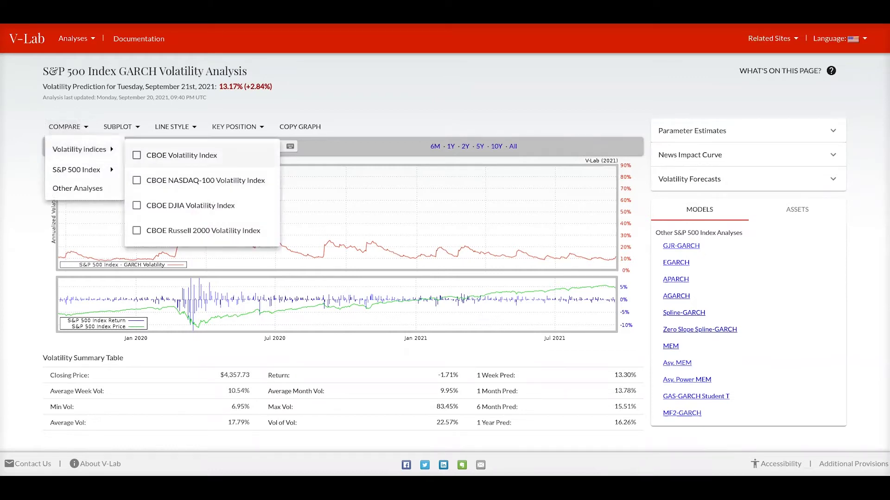
click(181, 156)
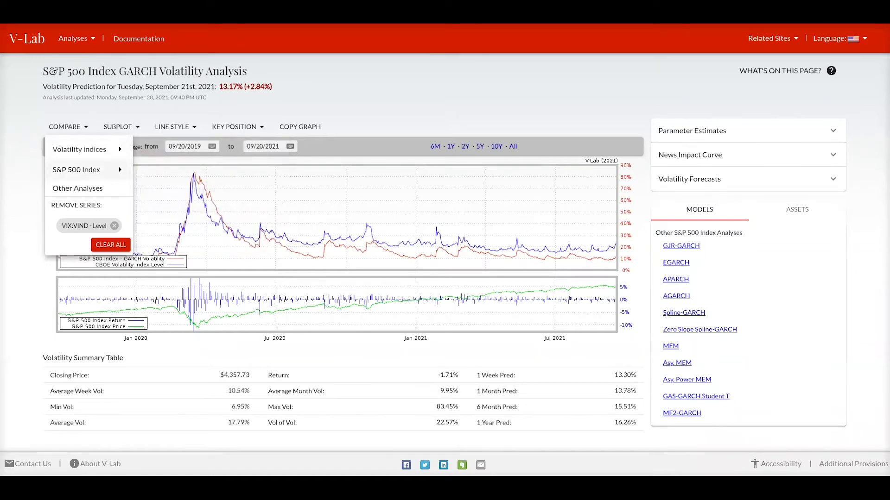
mouse_move(79, 170)
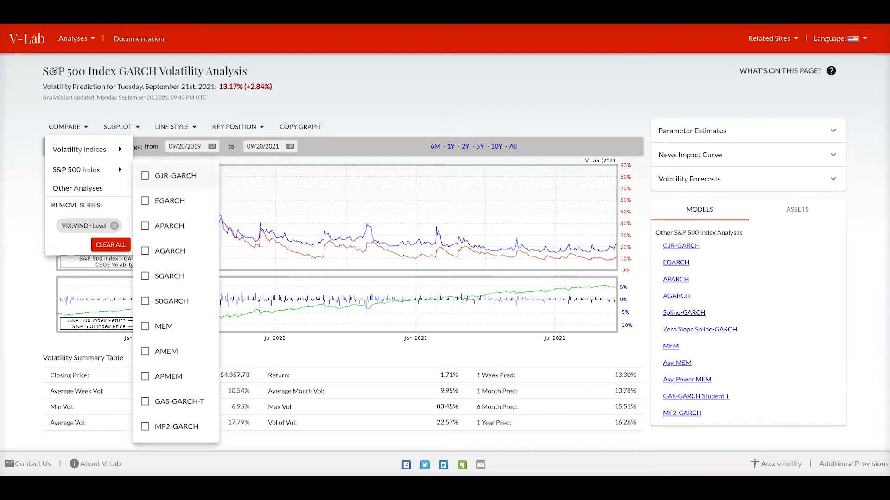
click(170, 200)
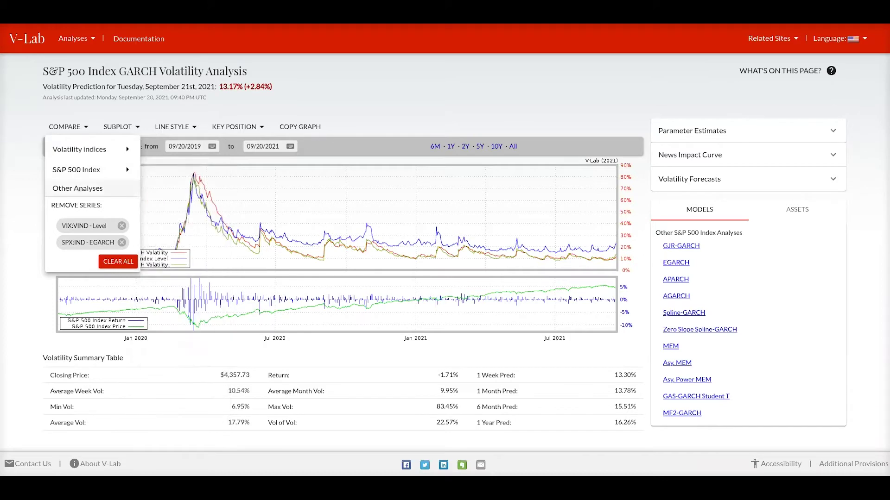
Add the Bank of America Corp (BAC:US) GARCH analysis to the graph as another comparison series.
click(77, 188)
click(445, 223)
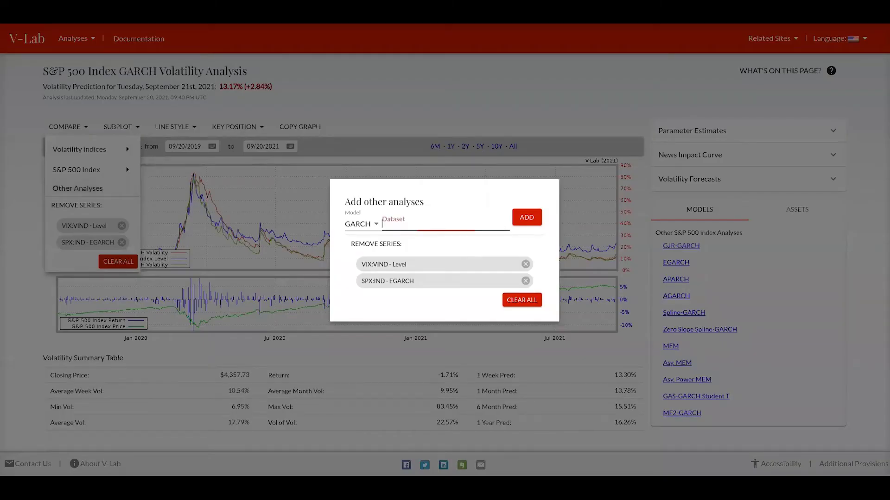
text(BAC)
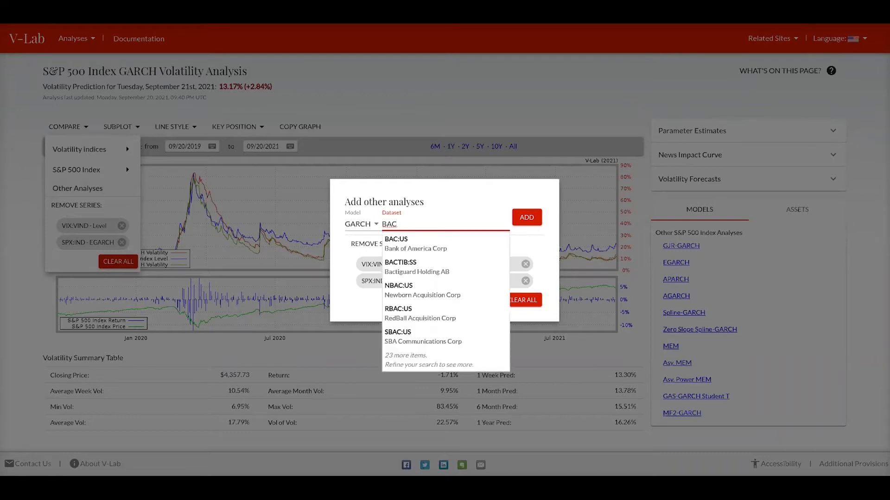
key(Return)
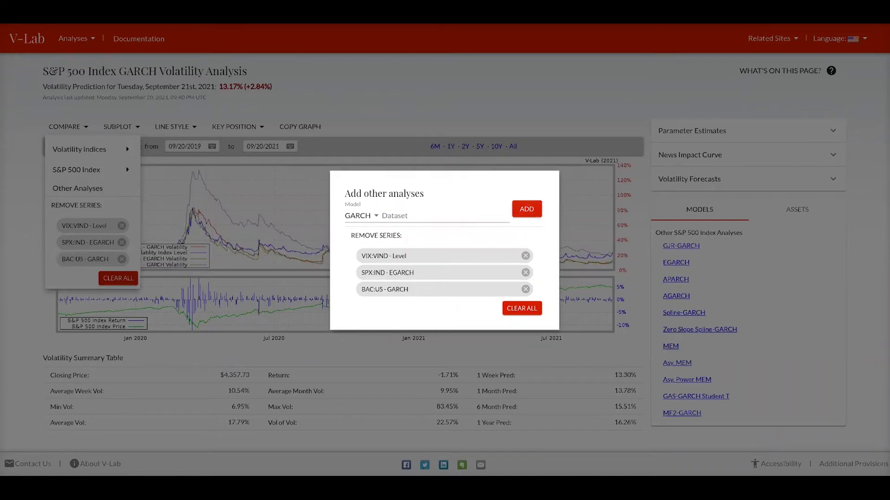
key(Escape)
key(Escape)
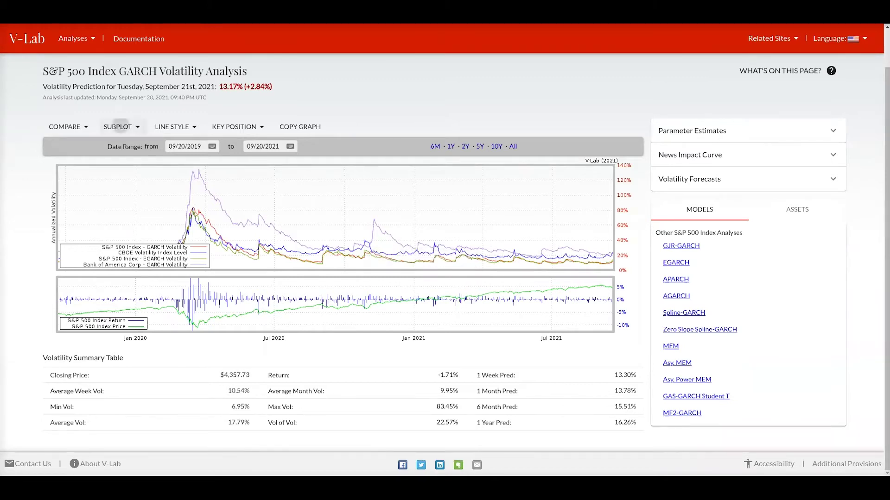
Try the Return and Price subplots below the volatility graph and set the subplot to None.
click(117, 126)
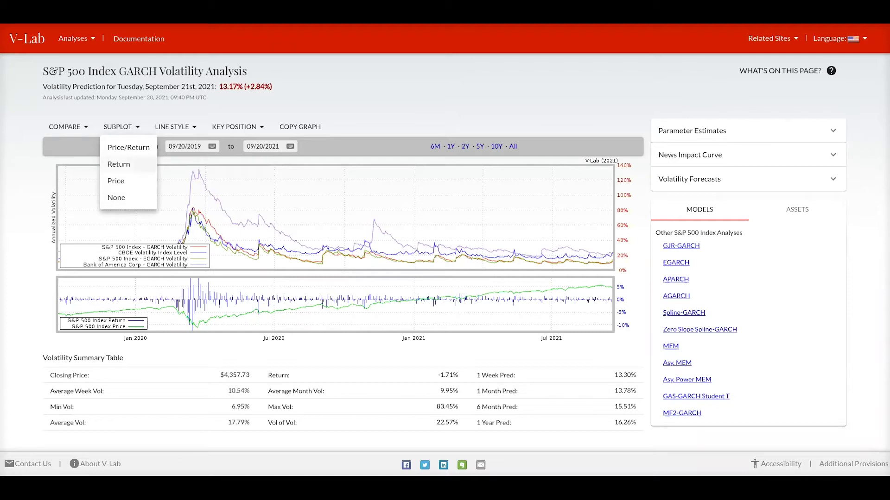
click(119, 164)
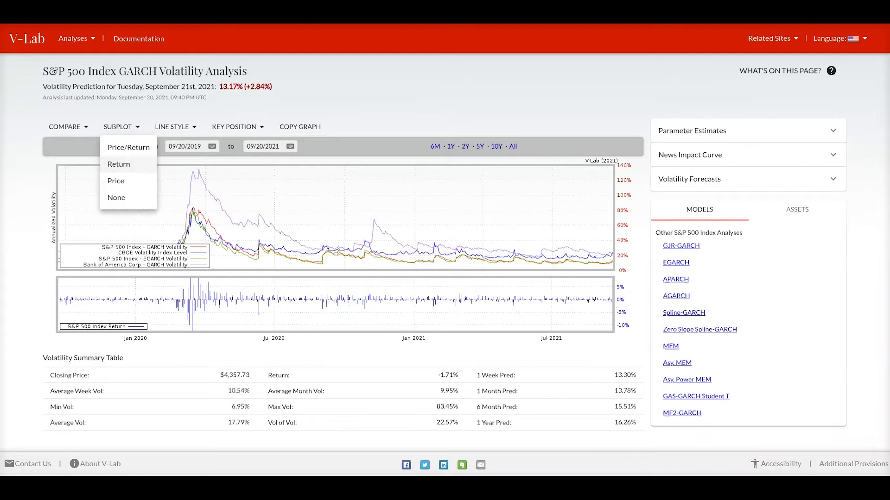
click(116, 181)
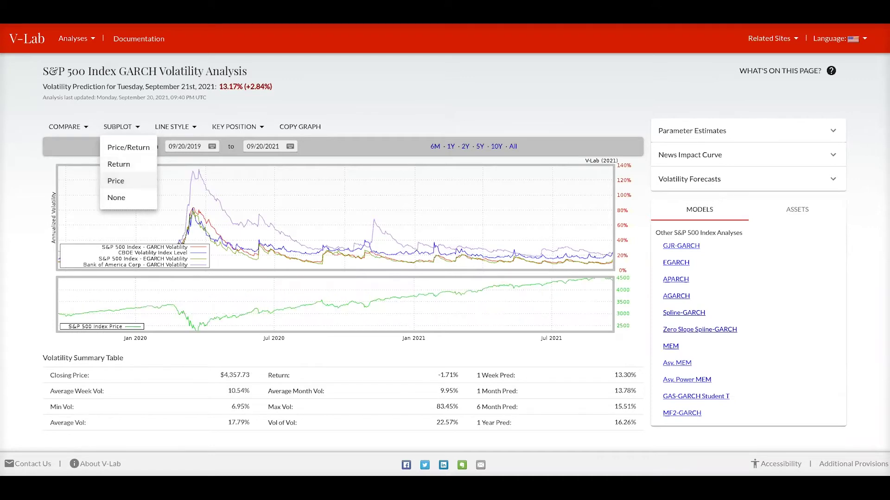
click(117, 198)
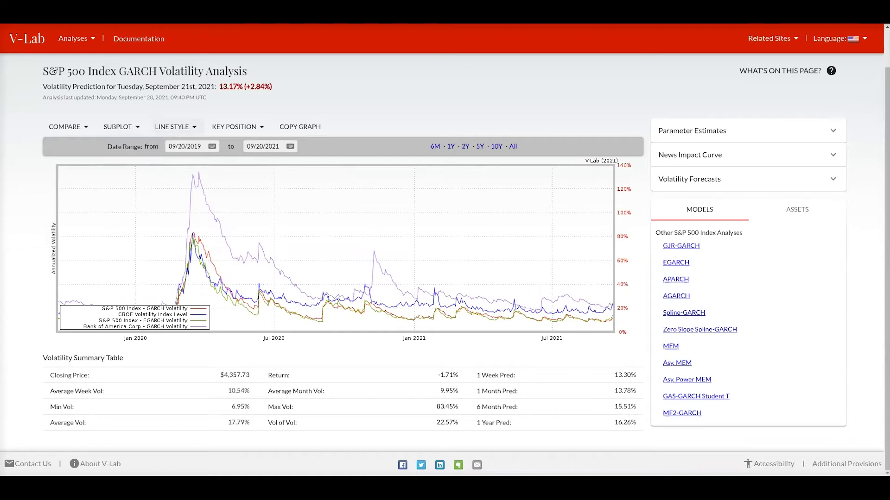
Try the Line Points style on the graph's series and restore the plain Line style.
click(173, 126)
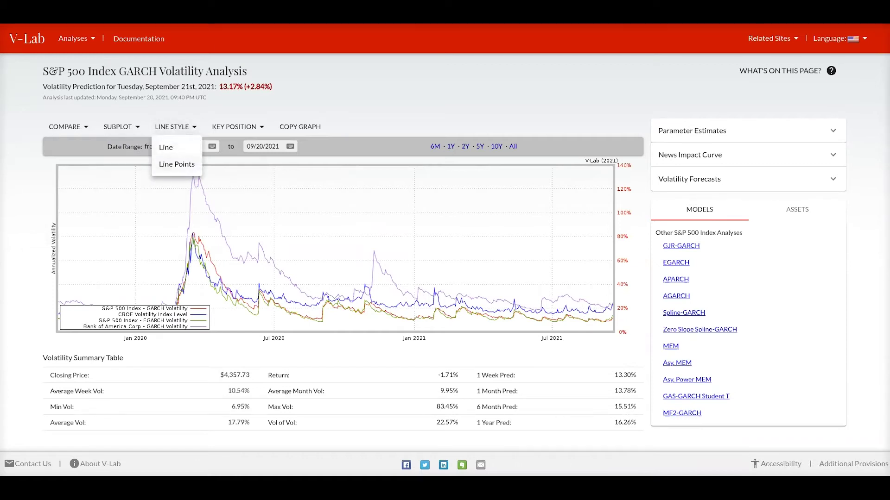
click(177, 164)
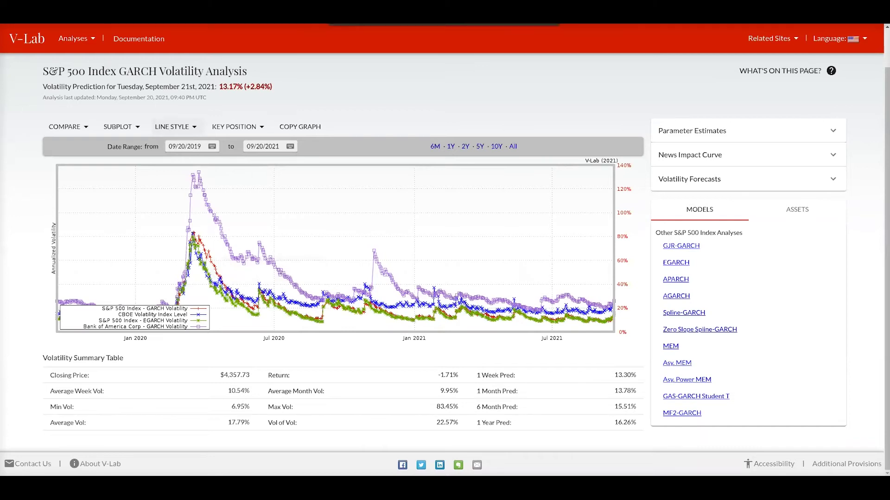
click(176, 129)
click(170, 148)
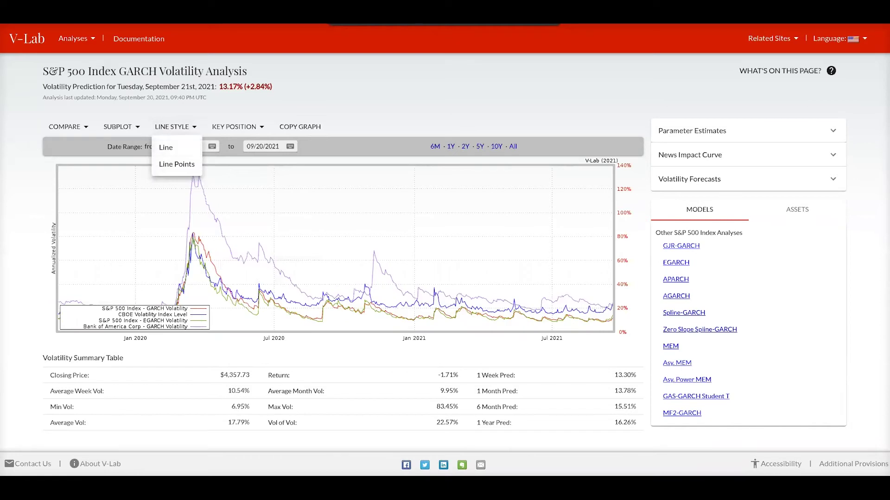
Try the graph's key outside and in the other inside corners, and place it inside at the top right.
click(237, 127)
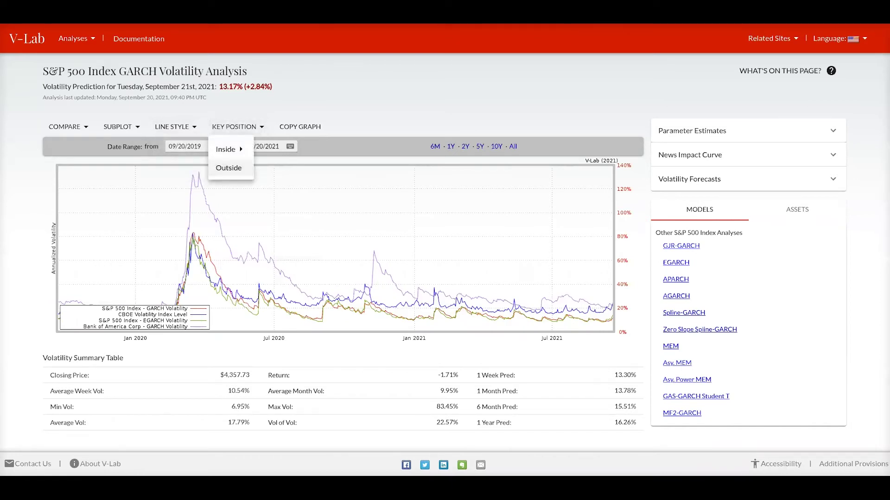
click(228, 168)
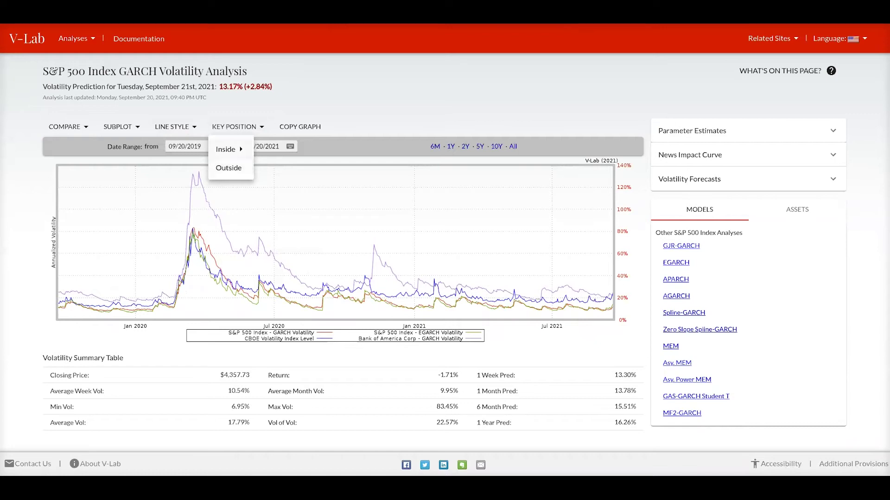
mouse_move(228, 149)
click(280, 151)
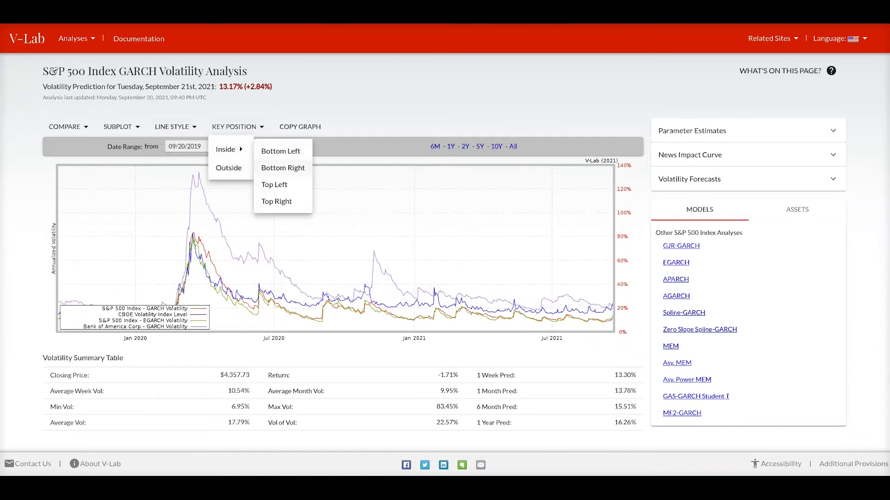
click(283, 167)
click(275, 184)
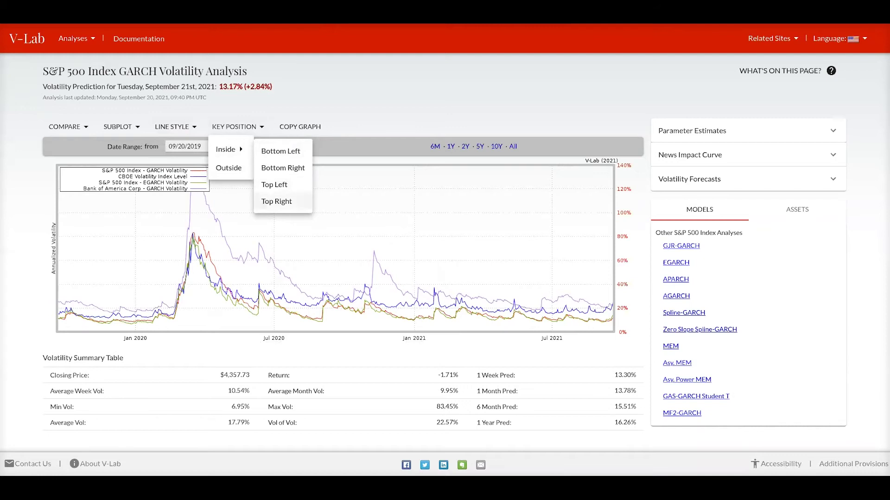
click(277, 201)
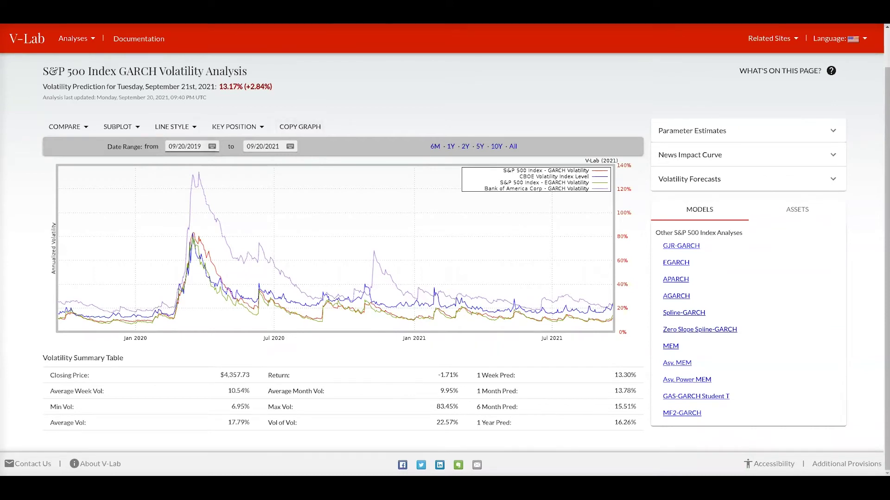
Set the graph's start date to 09/01/2018 and extend the date range to all available data.
click(212, 147)
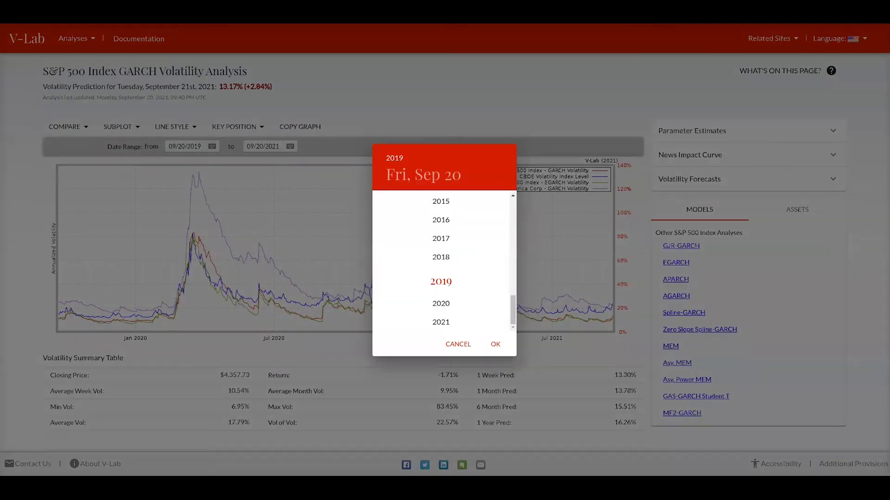
click(426, 257)
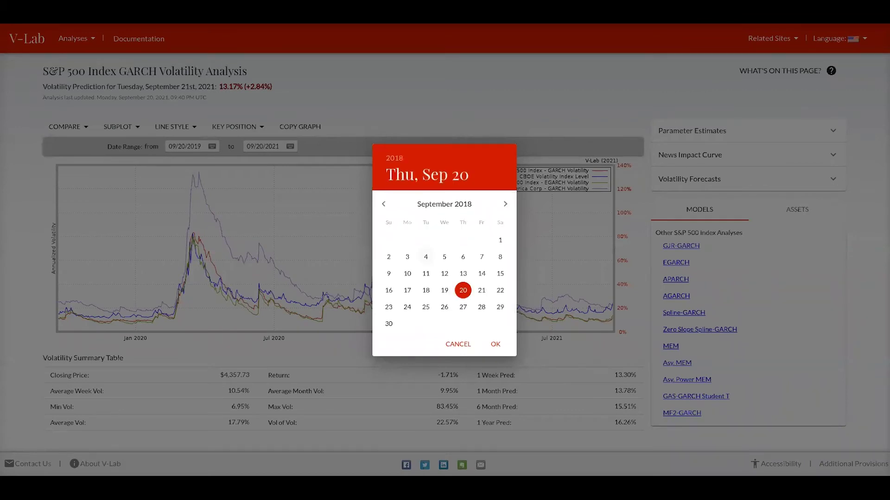
click(500, 240)
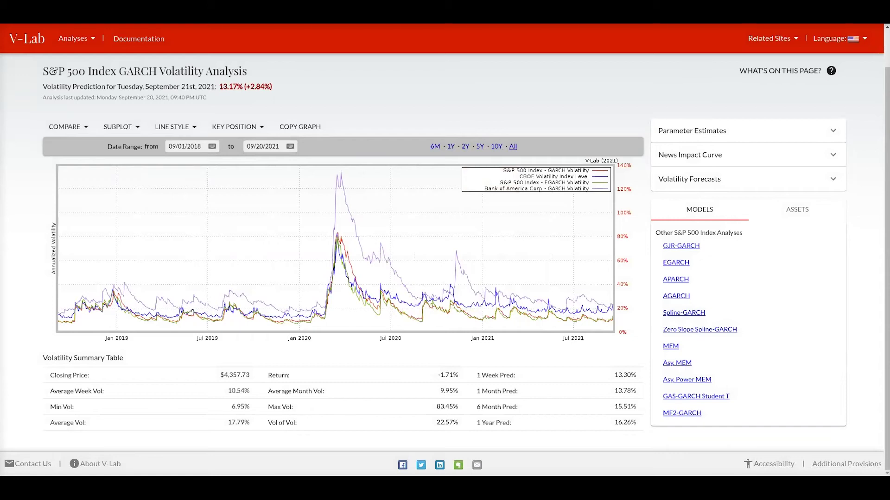
click(512, 146)
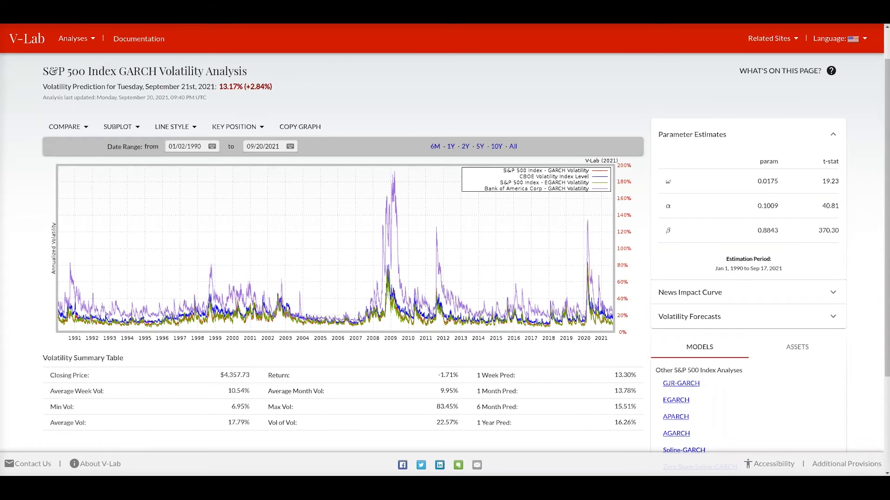
Collapse the S&P 500 GARCH parameter estimates and examine the News Impact Curve.
click(692, 134)
click(690, 154)
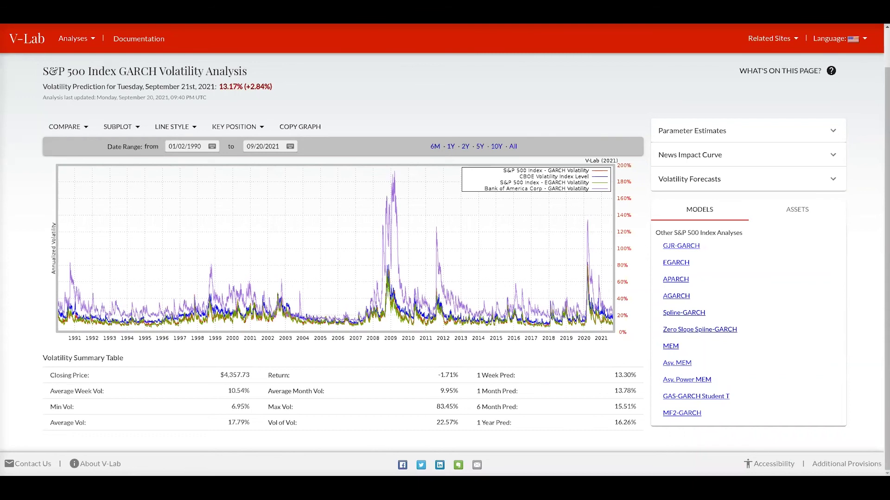
Open the S&P 500 Index GJR-GARCH analysis and switch to the same model for the NASDAQ Composite Index.
click(680, 245)
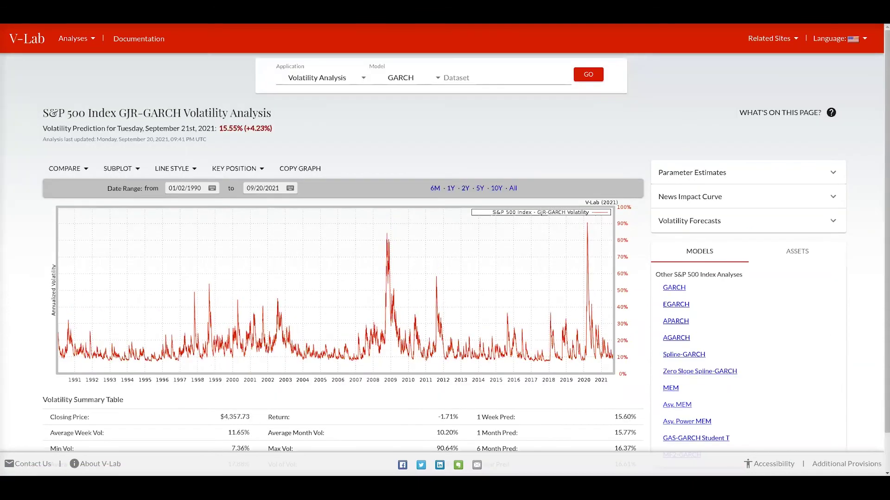
scroll(445, 246, down, 1)
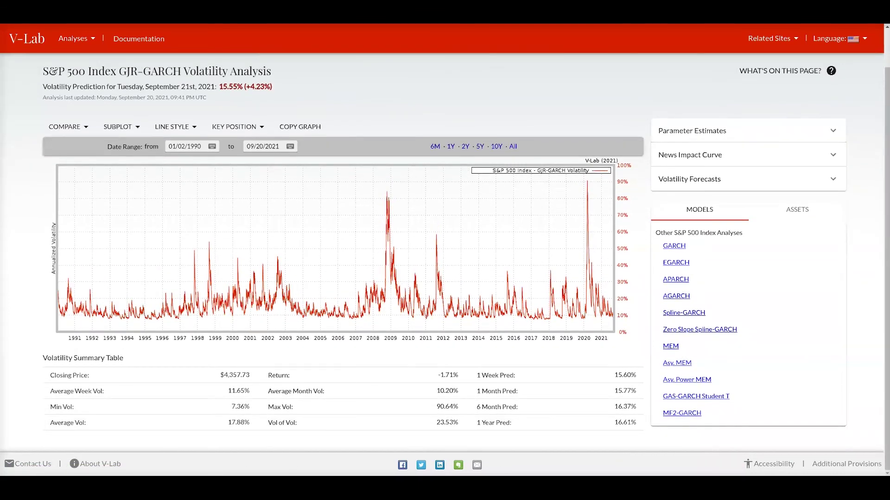
click(796, 209)
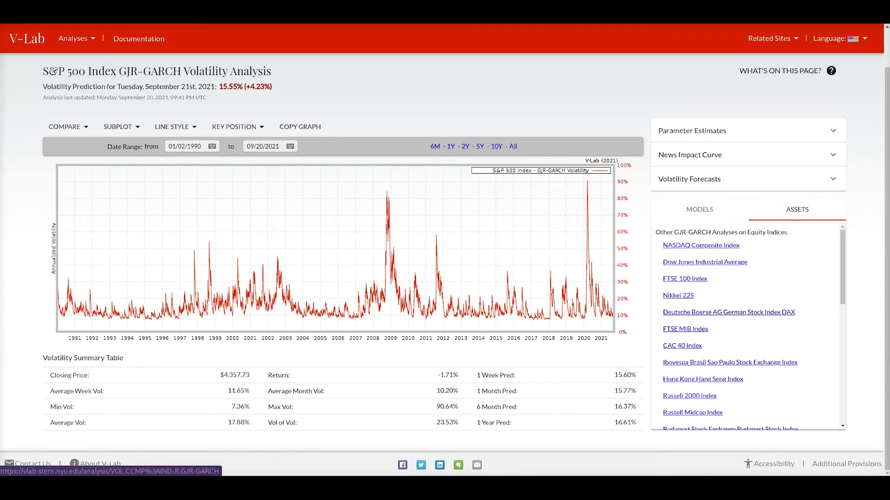
click(701, 246)
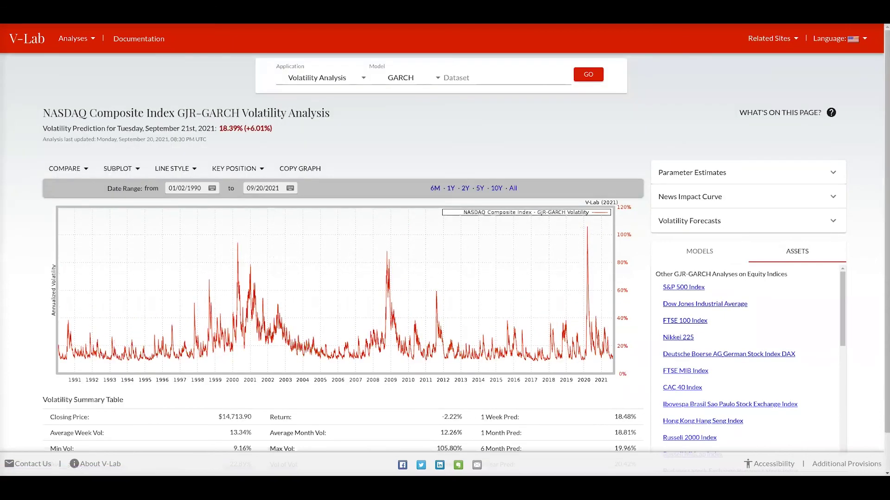